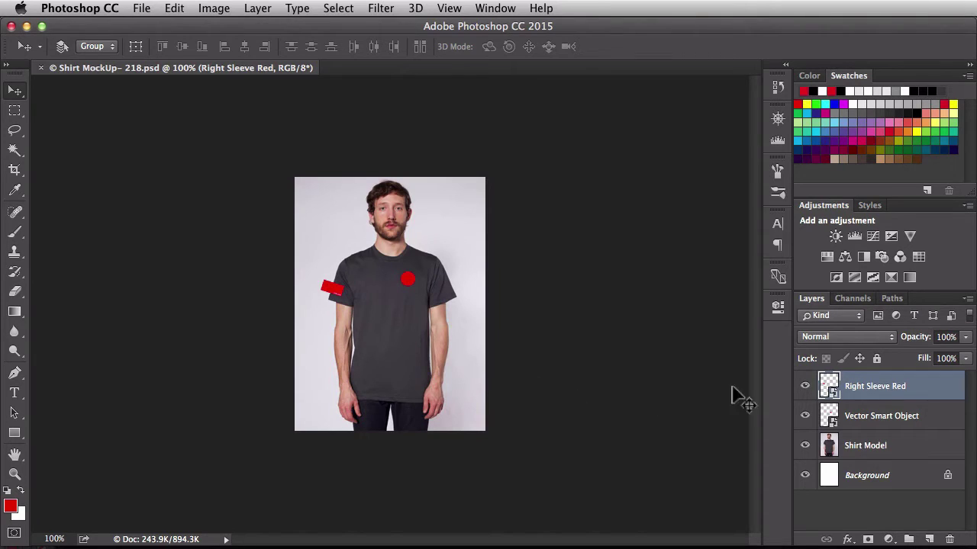
Hide the Right Sleeve Red layer and place Right Sleeve Red- 218.psd as an embedded smart object in the shirt mockup.
{"action": "left_click", "coordinate": [805, 387]}
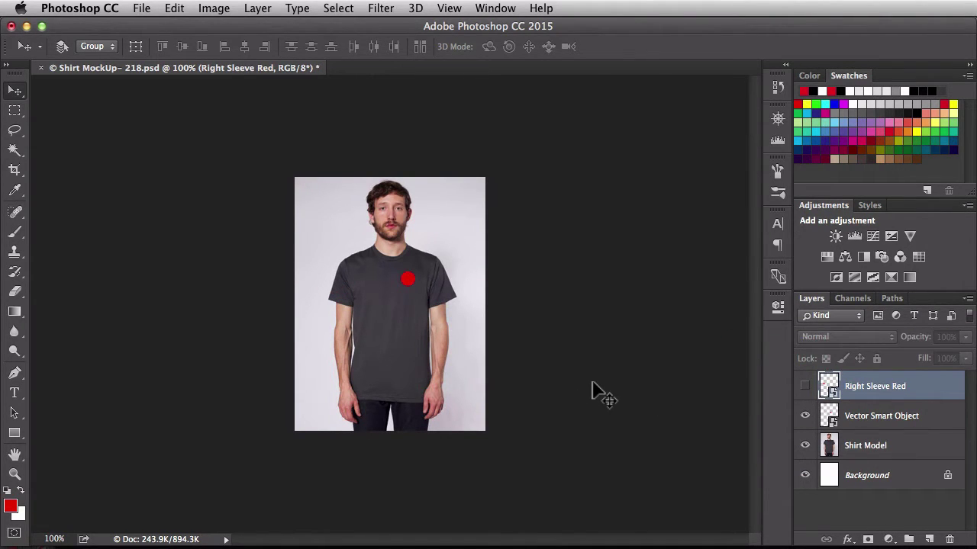
{"action": "left_click", "coordinate": [142, 9]}
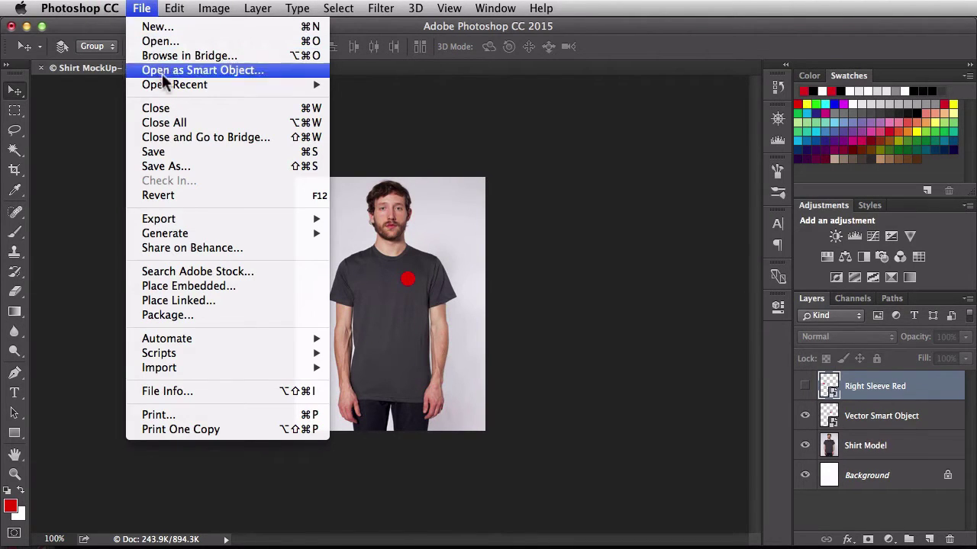
{"action": "left_click", "coordinate": [302, 285]}
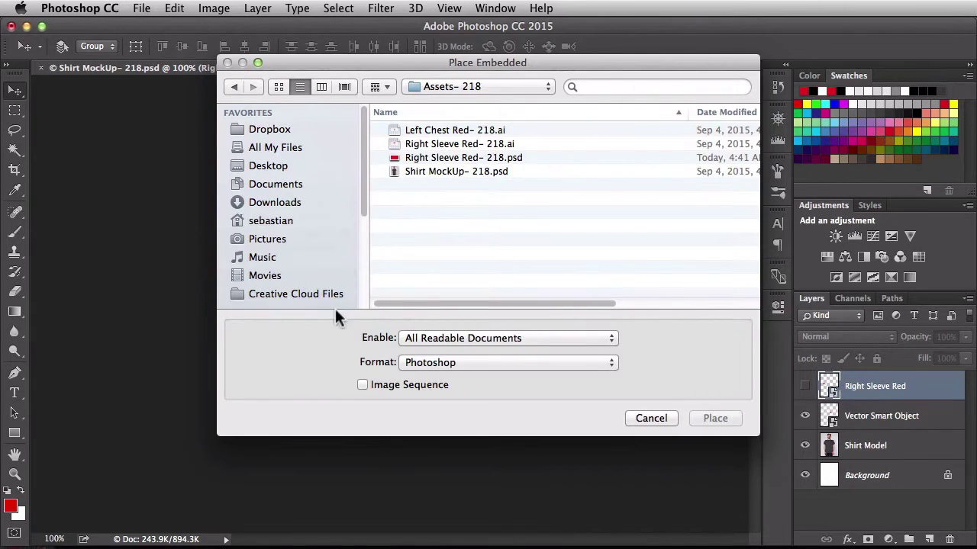
{"action": "left_click", "coordinate": [513, 159]}
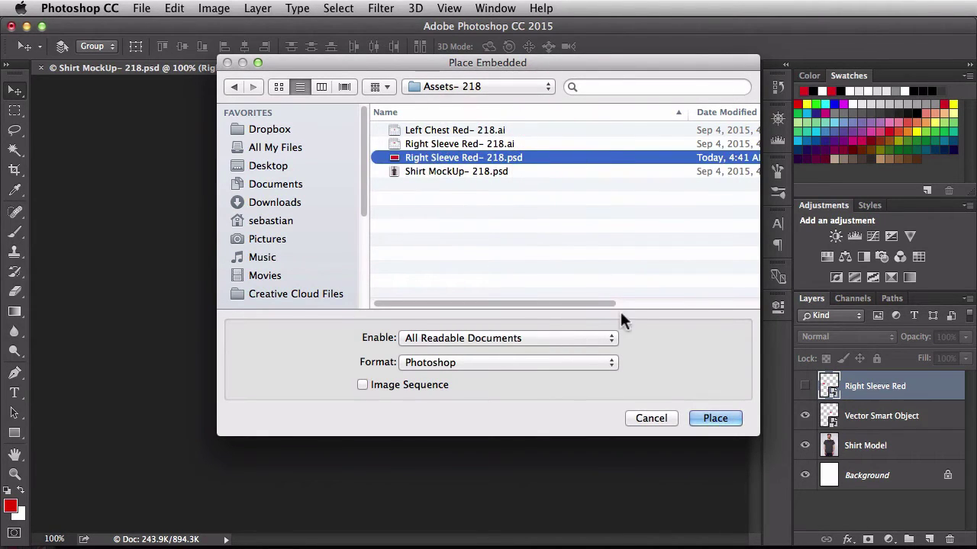
{"action": "left_click", "coordinate": [701, 419]}
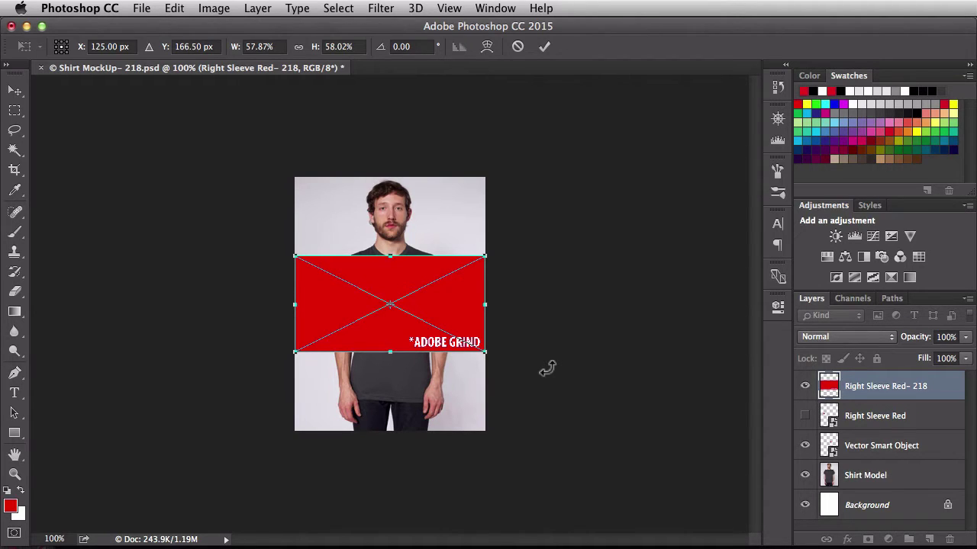
{"action": "key", "text": "Return"}
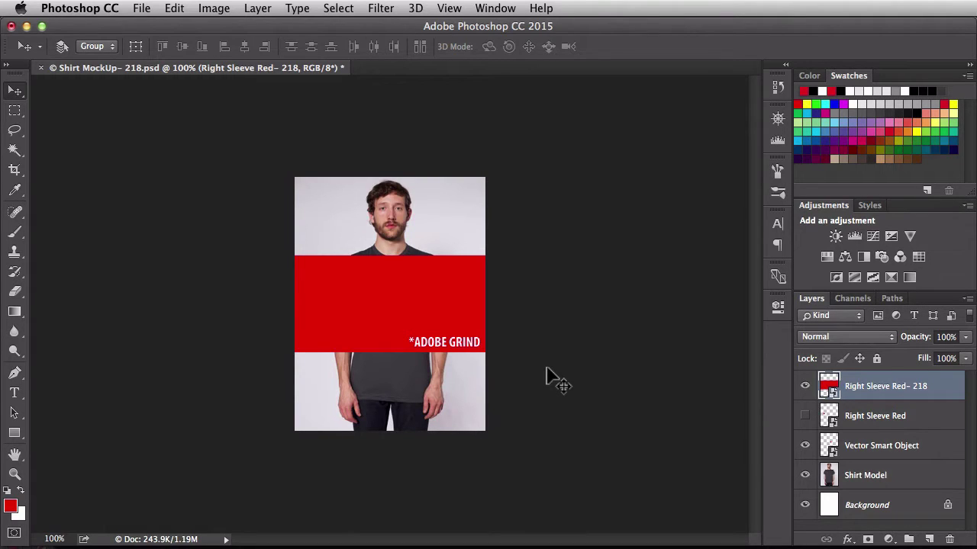
Scale the Right Sleeve Red- 218 smart object down around its centre to about 0.9% and apply the transform.
{"action": "key", "text": "super+i"}
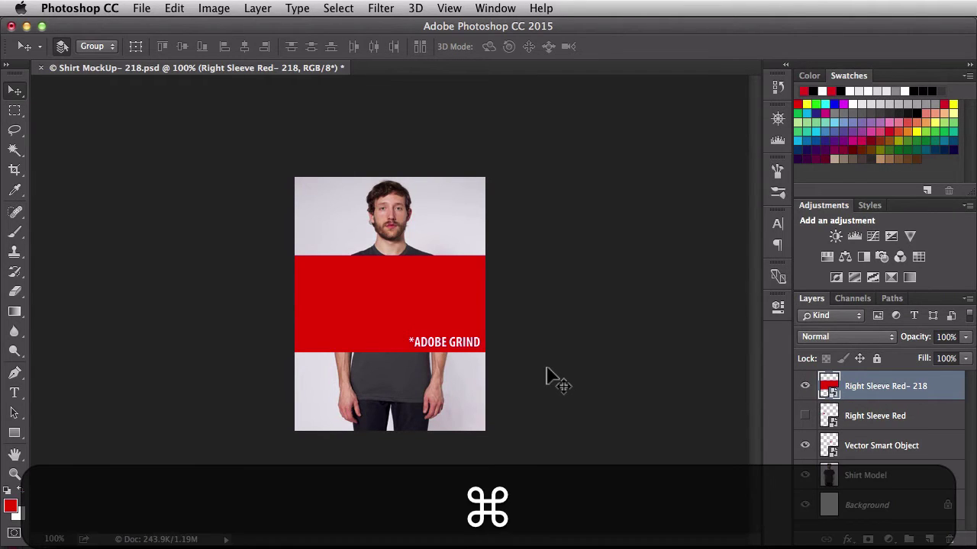
{"action": "key", "text": "super+plus"}
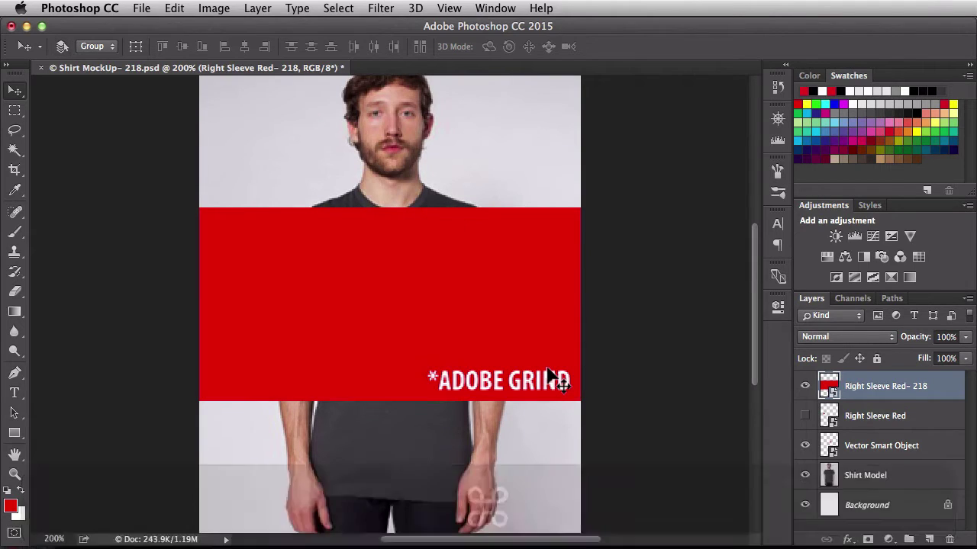
{"action": "key", "text": "super+minus"}
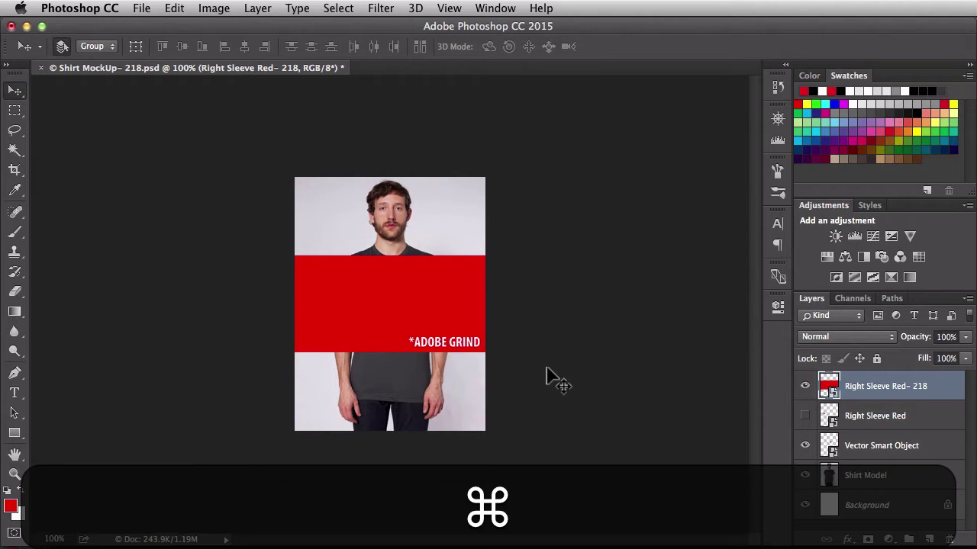
{"action": "key", "text": "super+t"}
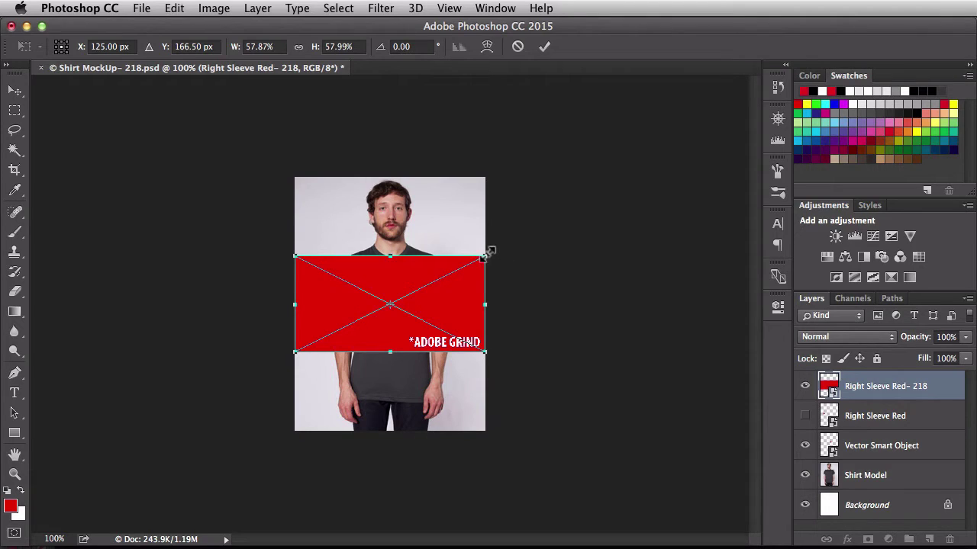
{"action": "mouse_move", "coordinate": [485, 254]}
{"action": "left_mouse_down"}
{"action": "mouse_move", "coordinate": [382, 313]}
{"action": "mouse_move", "coordinate": [471, 266]}
{"action": "left_mouse_up"}
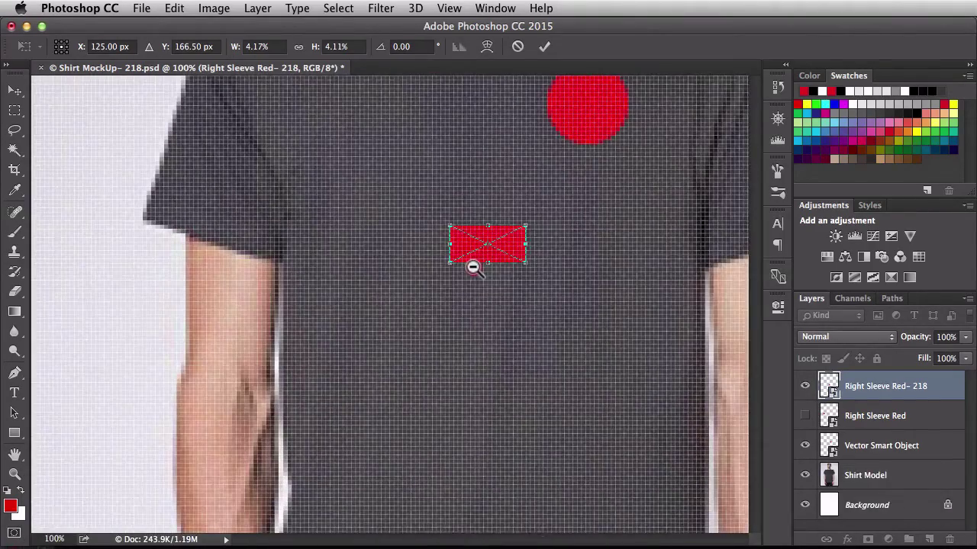
{"action": "left_click_drag", "start_coordinate": [539, 224], "coordinate": [432, 276]}
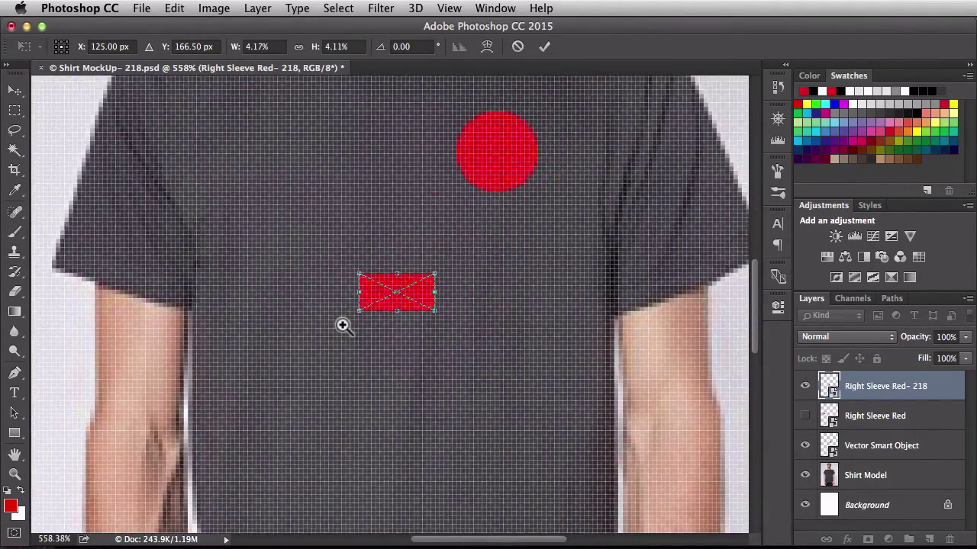
{"action": "left_click_drag", "start_coordinate": [343, 323], "coordinate": [363, 330]}
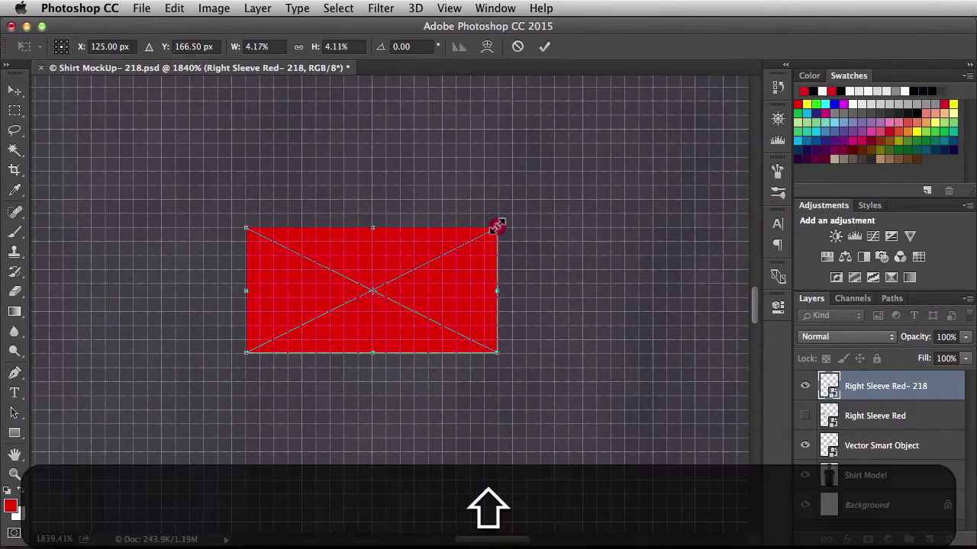
{"action": "left_click_drag", "start_coordinate": [498, 224], "coordinate": [405, 280]}
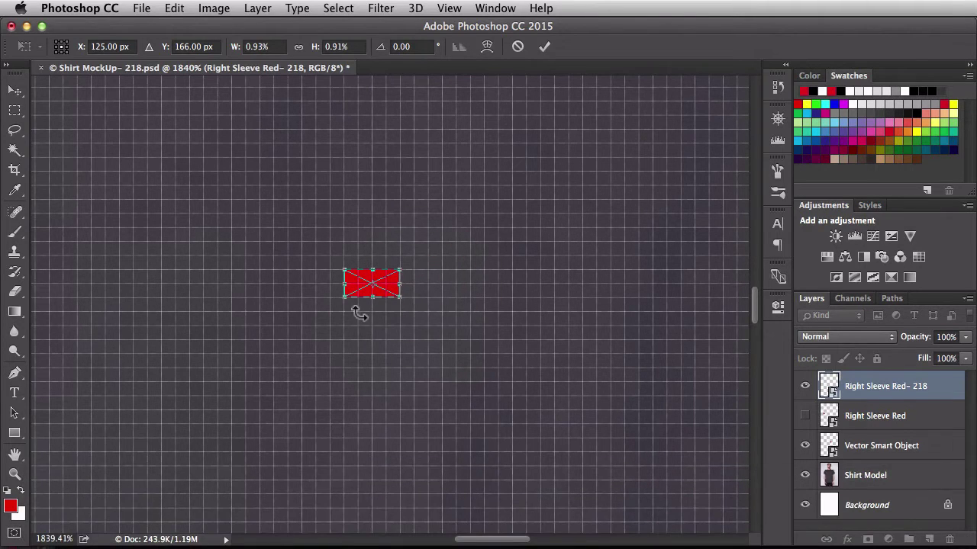
{"action": "key", "text": "Return"}
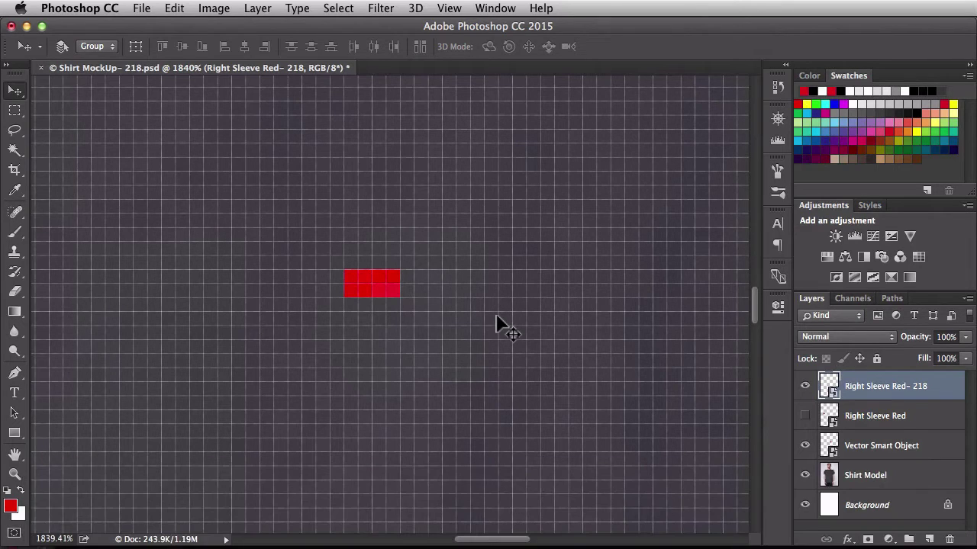
Scale the tiny Right Sleeve Red- 218 smart object back up around its centre to about 54% and apply it.
{"action": "key", "text": "super+1"}
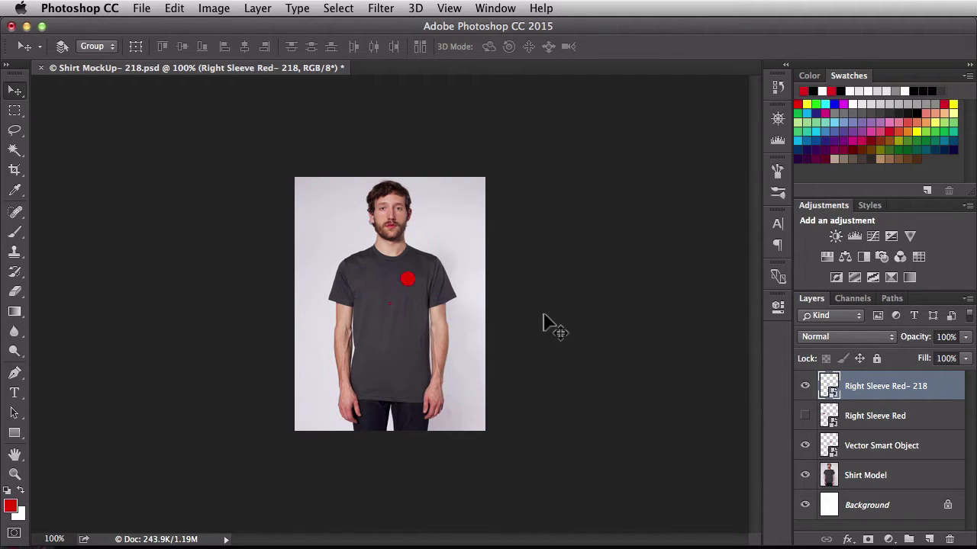
{"action": "key", "text": "super+t"}
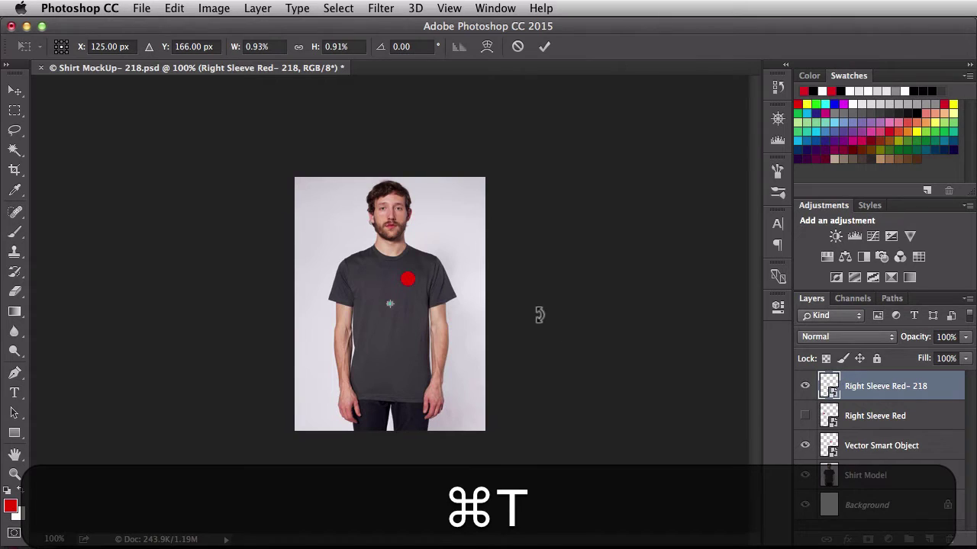
{"action": "left_click_drag", "start_coordinate": [391, 307], "coordinate": [462, 386]}
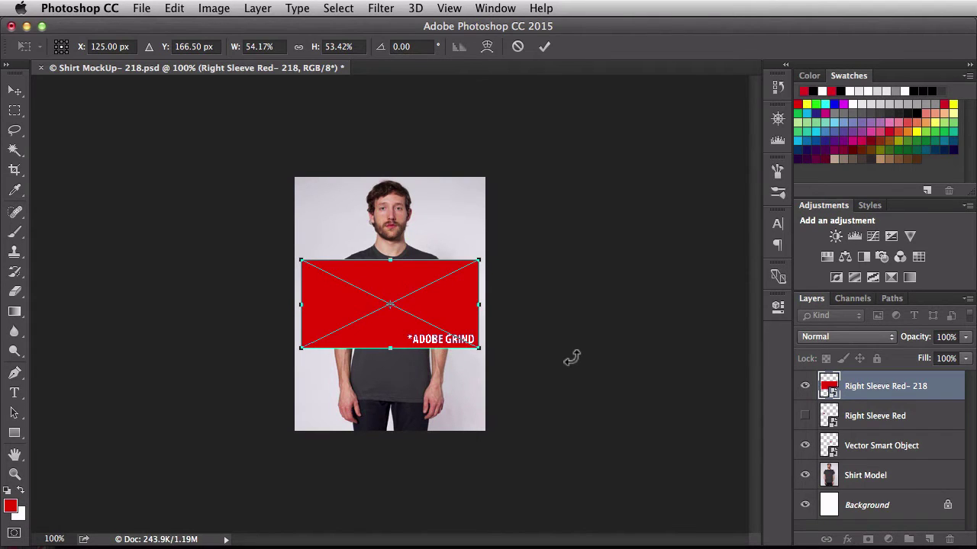
{"action": "key", "text": "Return"}
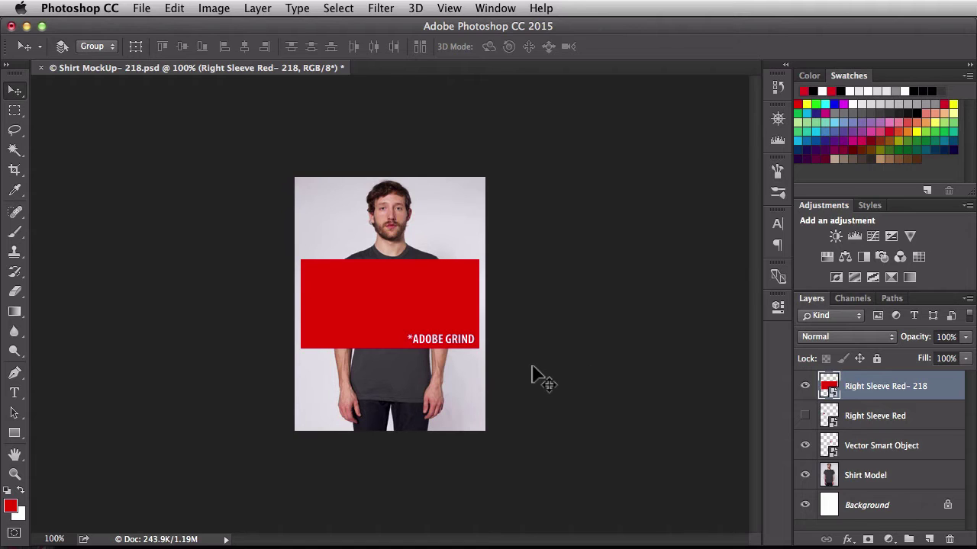
Examine the layers and image size inside the Right Sleeve Red- 218 smart object, close it, and check the shirt mockup's image size.
{"action": "double_click", "coordinate": [831, 391]}
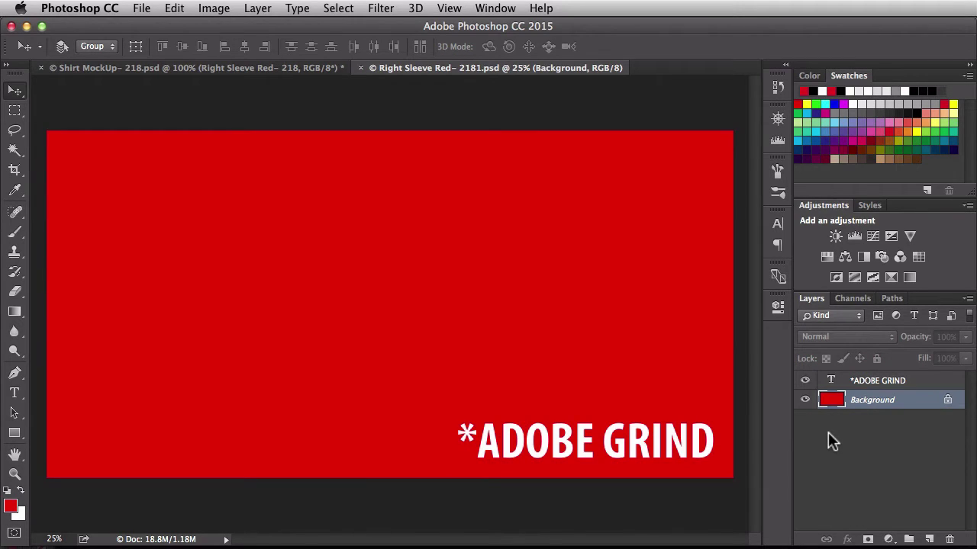
{"action": "left_click", "coordinate": [909, 382]}
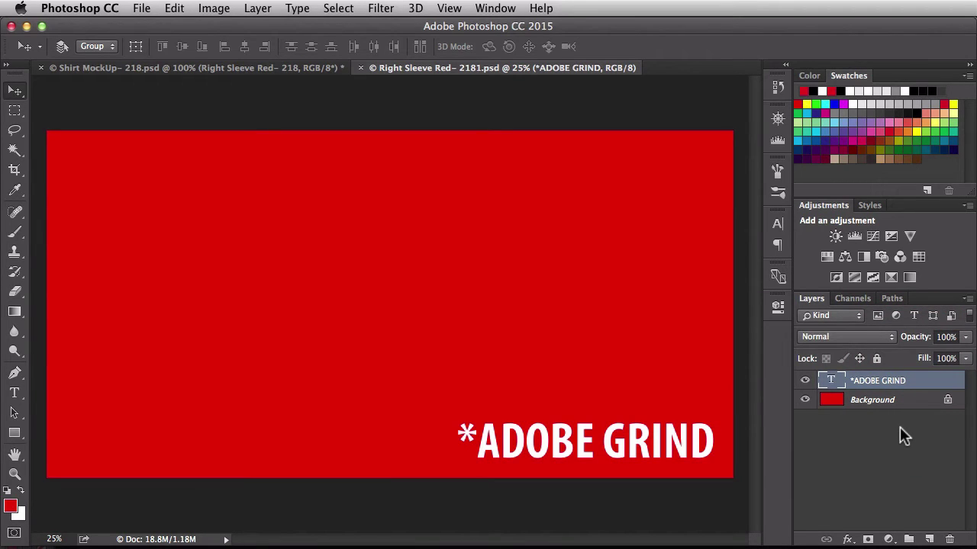
{"action": "left_click", "coordinate": [912, 397]}
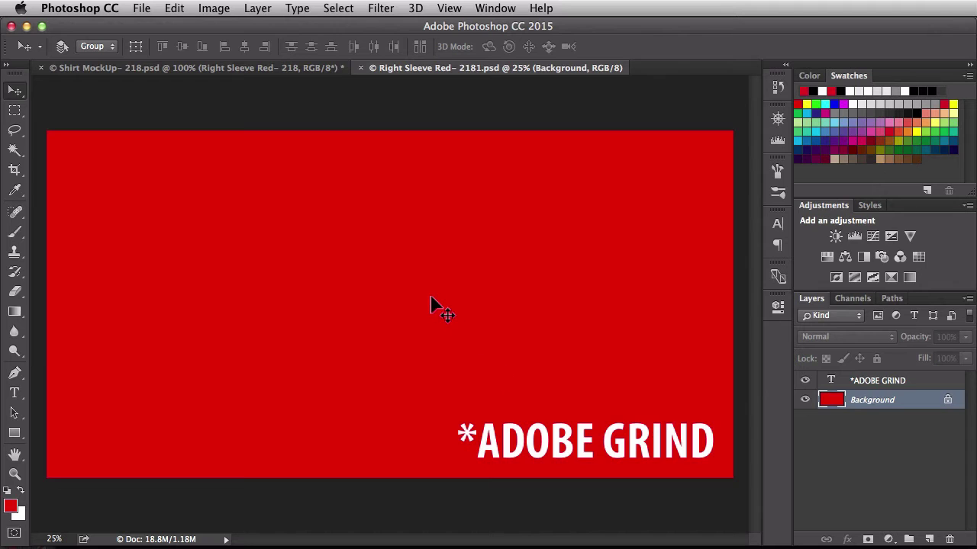
{"action": "key", "text": "alt+super+i"}
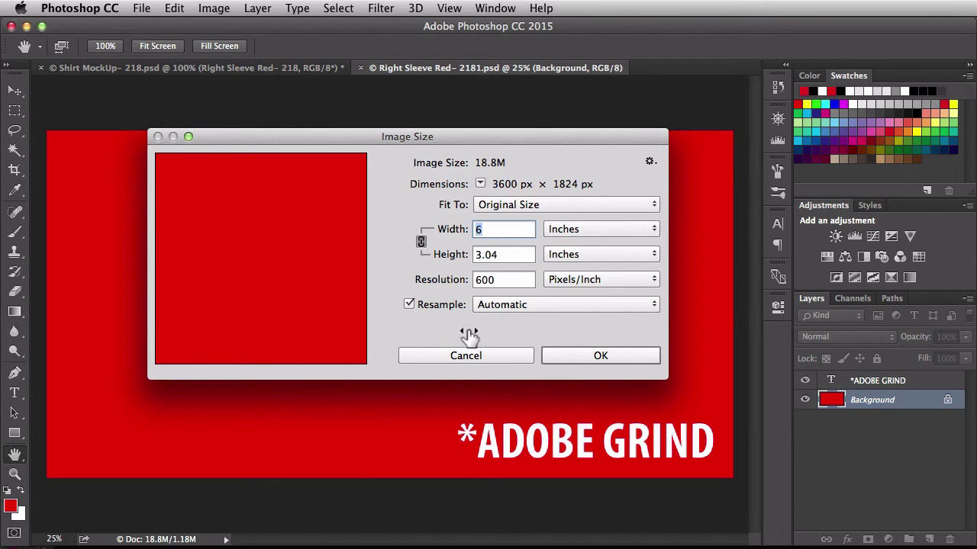
{"action": "left_click", "coordinate": [551, 358]}
{"action": "key", "text": "v"}
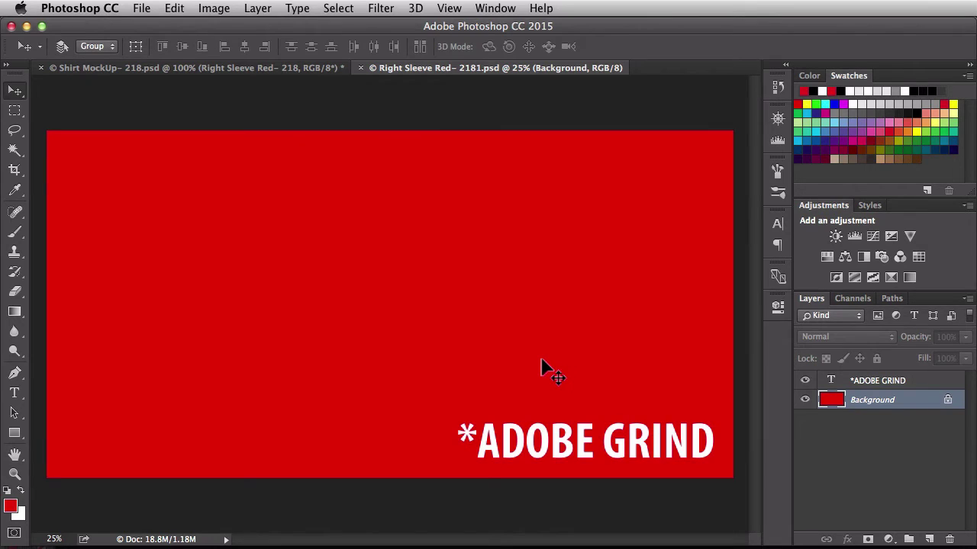
{"action": "key", "text": "super+w"}
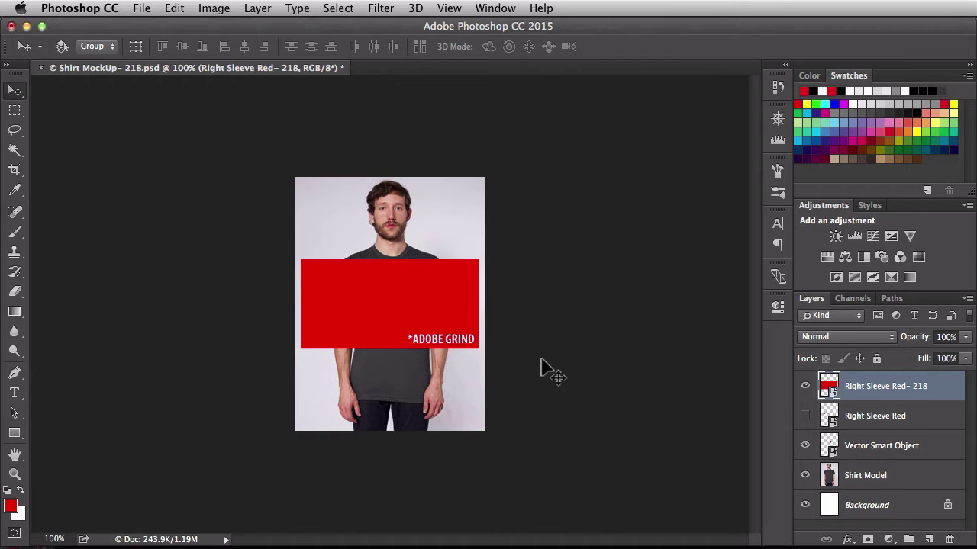
{"action": "key", "text": "alt+super+i"}
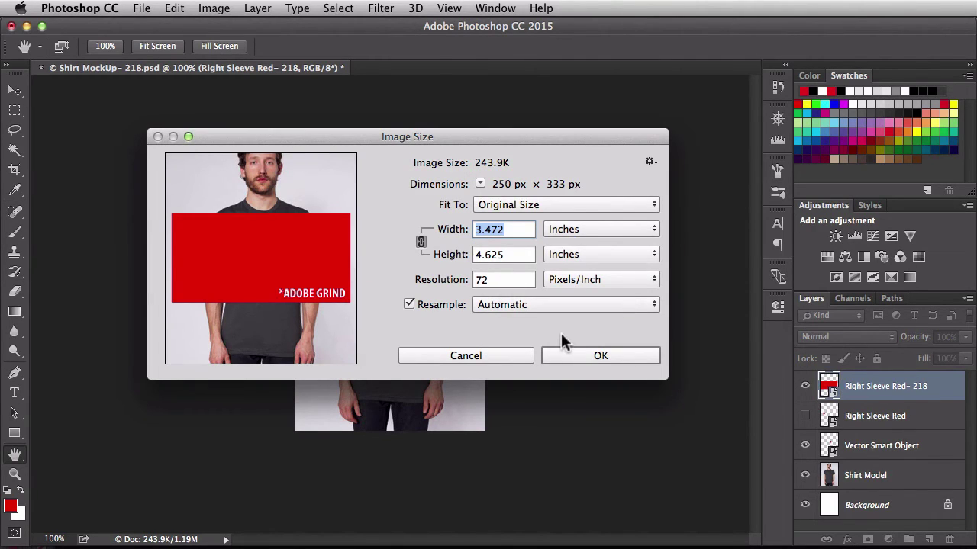
{"action": "left_click", "coordinate": [565, 352]}
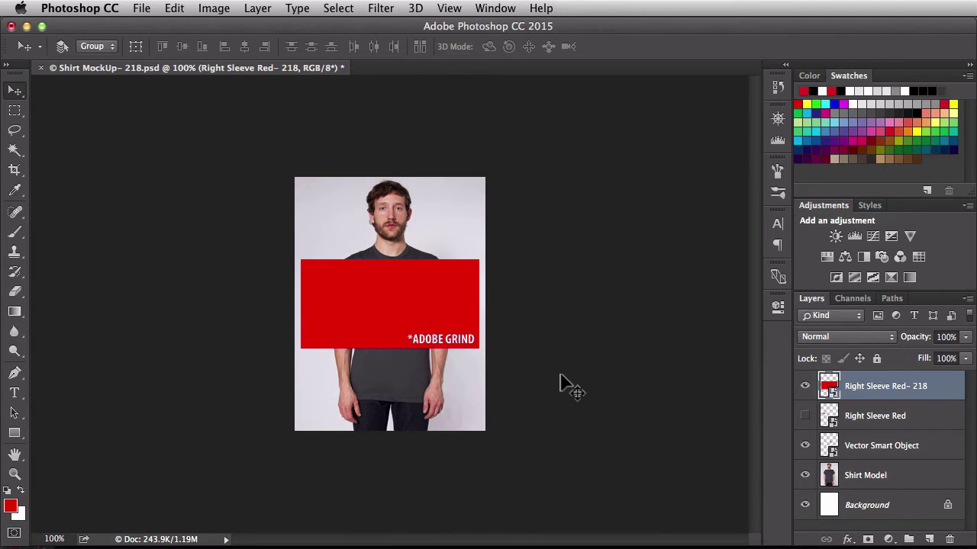
Enlarge the Right Sleeve Red- 218 smart object from its upper-left corner to about 93.75% and apply the transform.
{"action": "key", "text": "super+t"}
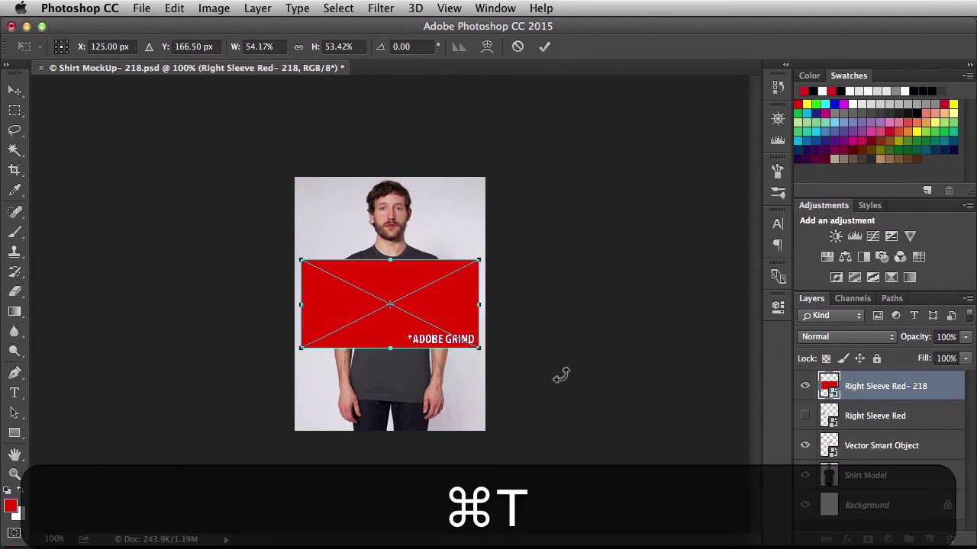
{"action": "left_click_drag", "start_coordinate": [298, 256], "coordinate": [176, 182]}
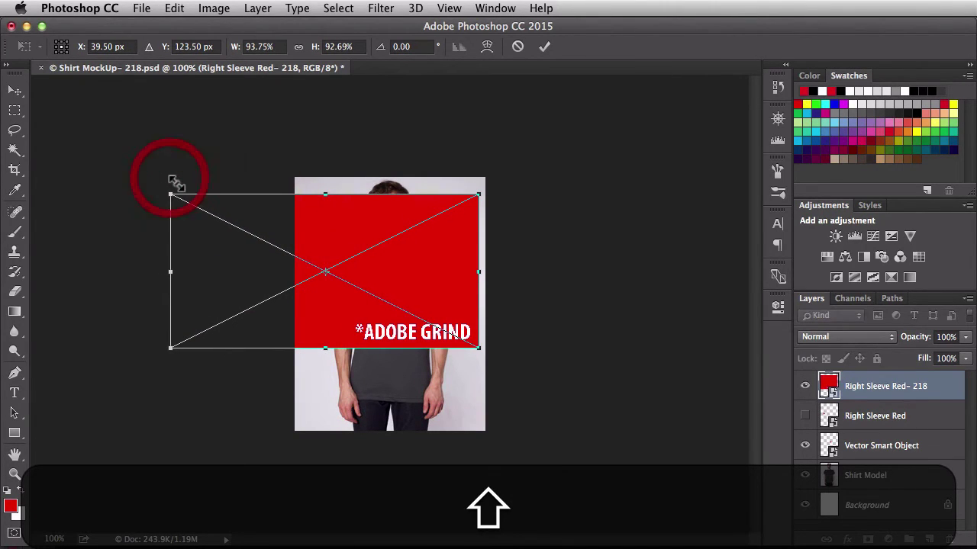
{"action": "key", "text": "Return"}
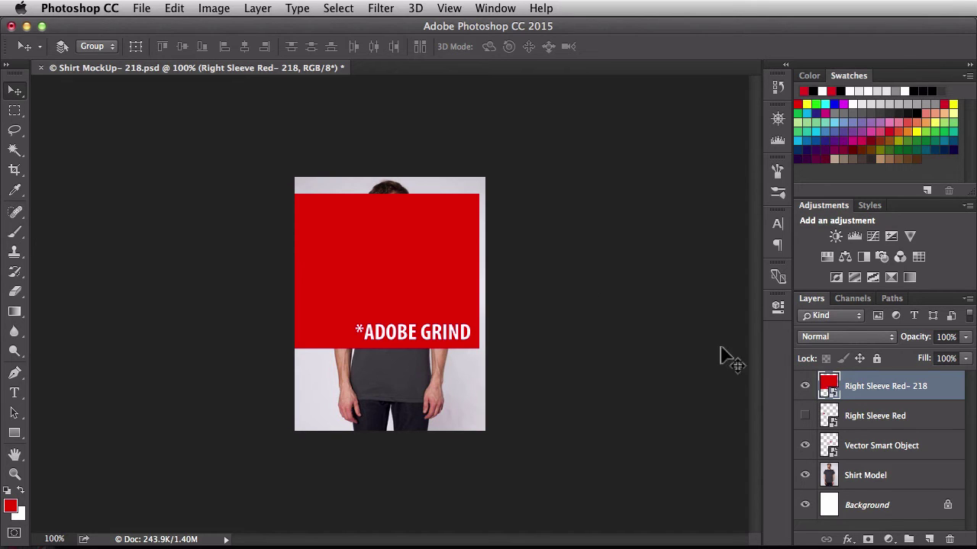
Hide the Right Sleeve Red- 218 layer, then enlarge the Vector Smart Object circle to about 413% over the model's body and apply the transform.
{"action": "left_click", "coordinate": [804, 386]}
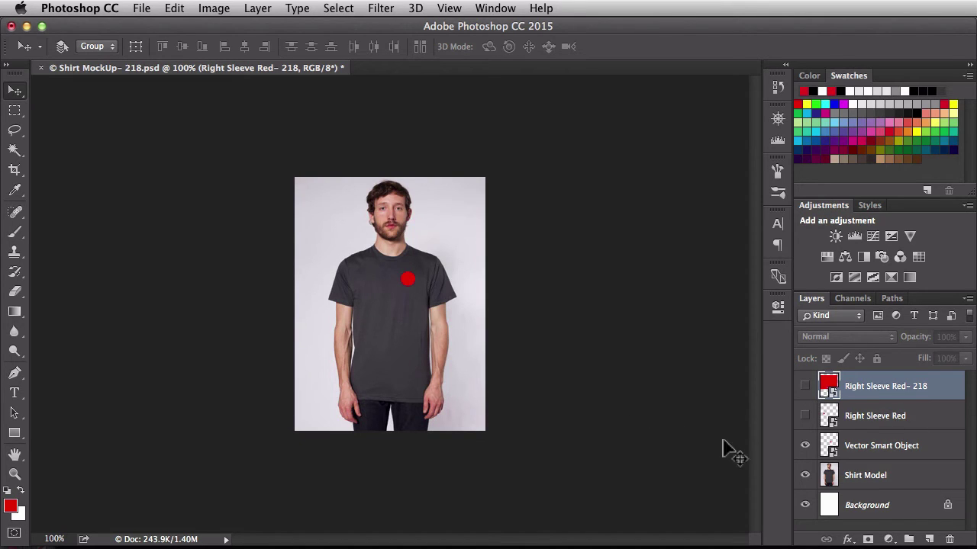
{"action": "left_click", "coordinate": [942, 454]}
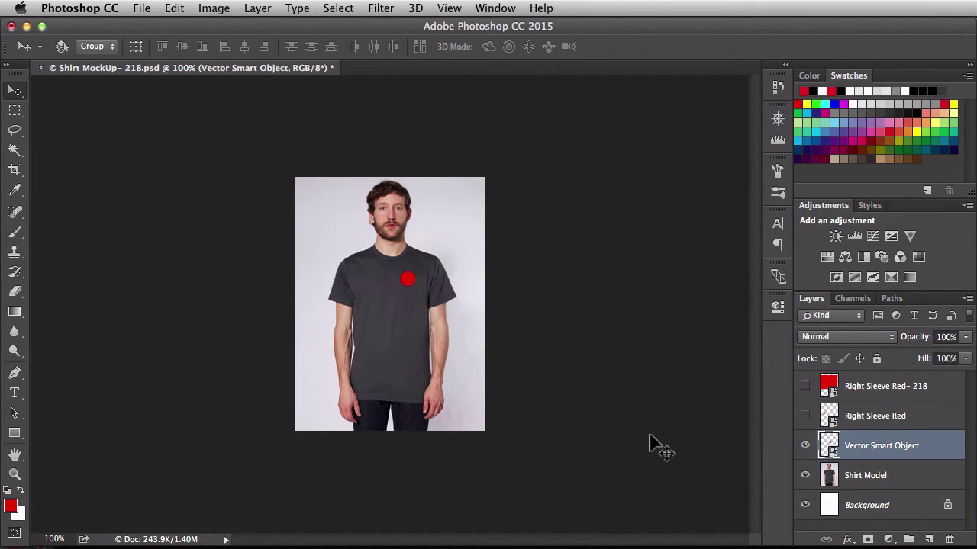
{"action": "key", "text": "super+t"}
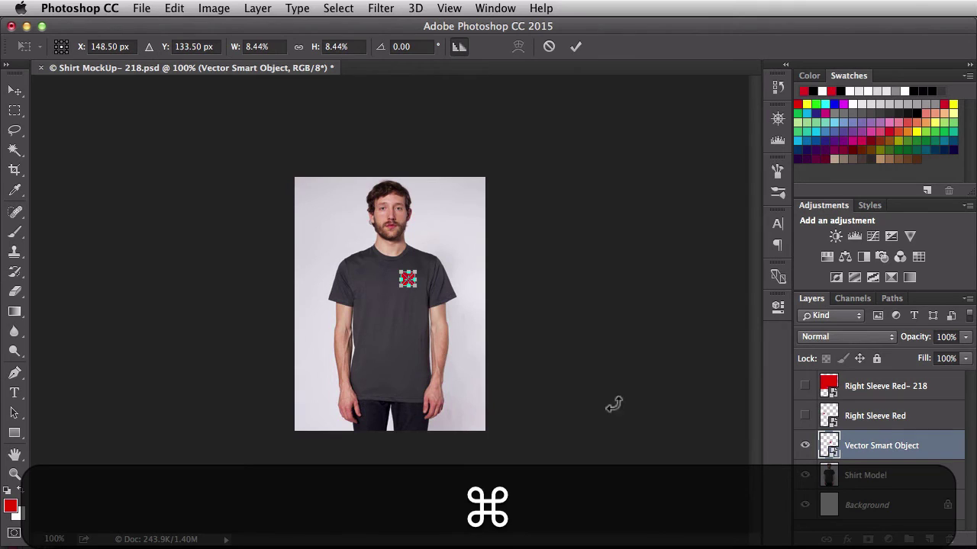
{"action": "left_click_drag", "start_coordinate": [416, 289], "coordinate": [656, 504]}
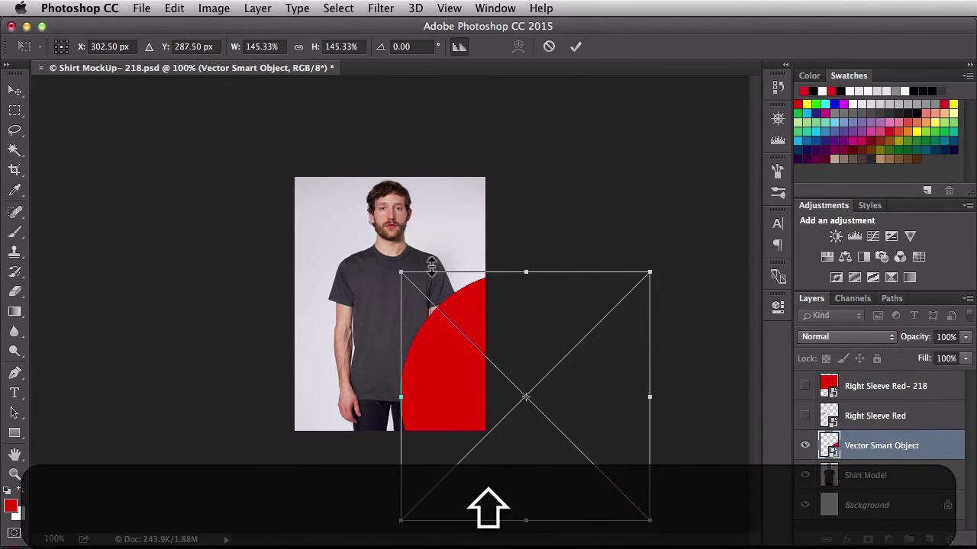
{"action": "left_click_drag", "start_coordinate": [404, 269], "coordinate": [134, 180]}
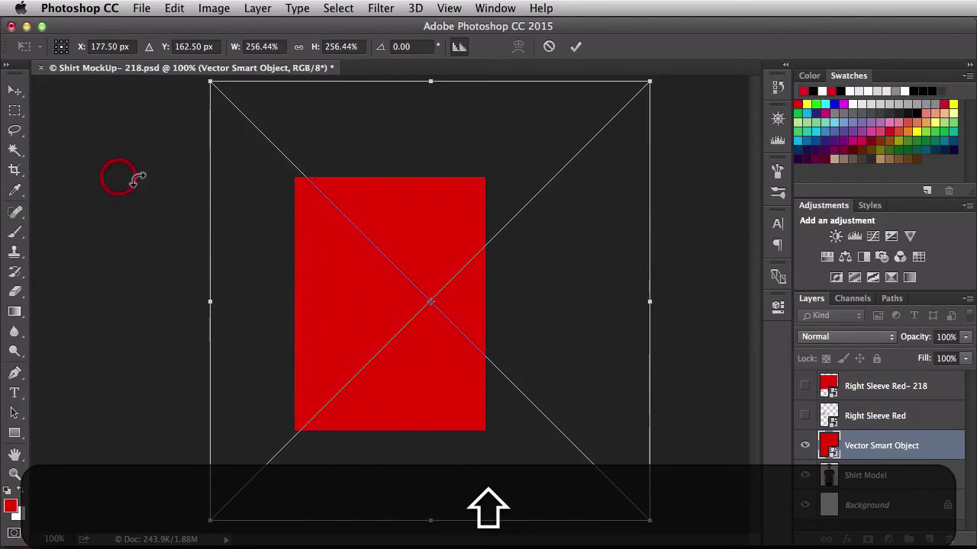
{"action": "left_click_drag", "start_coordinate": [238, 111], "coordinate": [562, 412]}
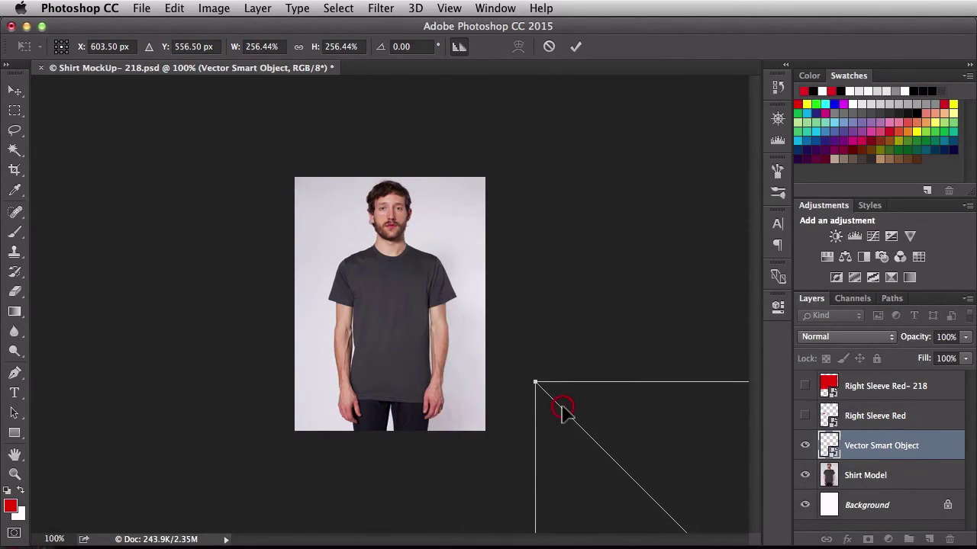
{"action": "left_click_drag", "start_coordinate": [534, 383], "coordinate": [222, 157]}
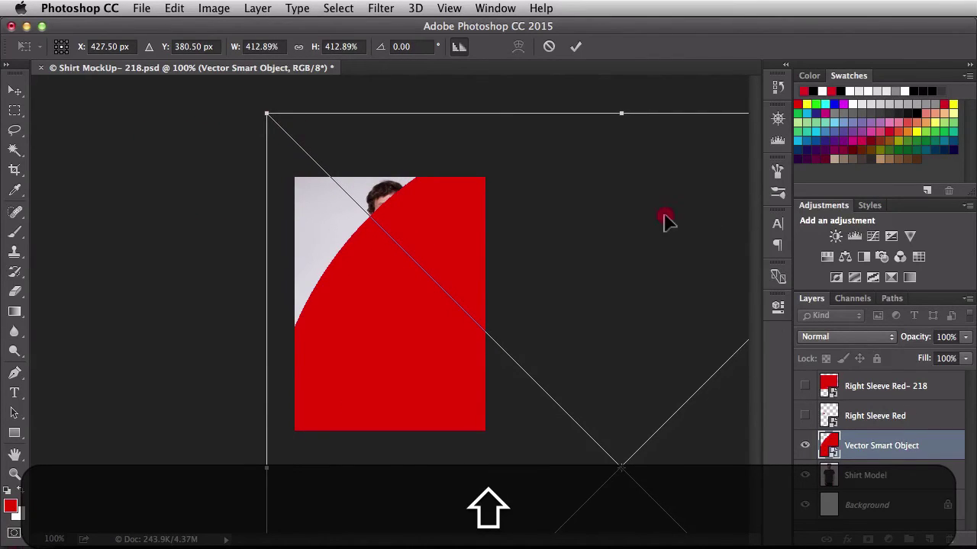
{"action": "left_click_drag", "start_coordinate": [664, 219], "coordinate": [481, 337]}
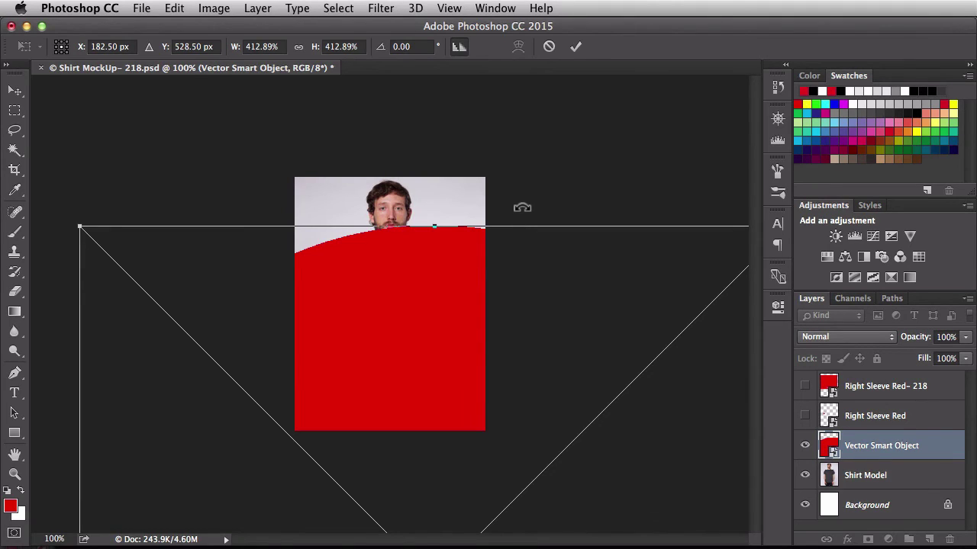
{"action": "key", "text": "Return"}
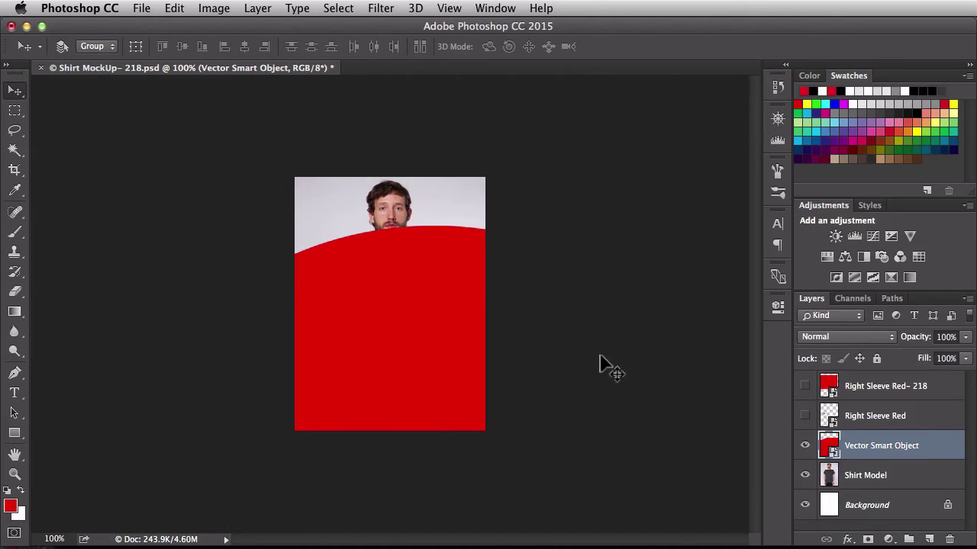
Open the Vector Smart Object's contents in Illustrator, inspect the red circle's path, close the file and return to Photoshop.
{"action": "double_click", "coordinate": [830, 447]}
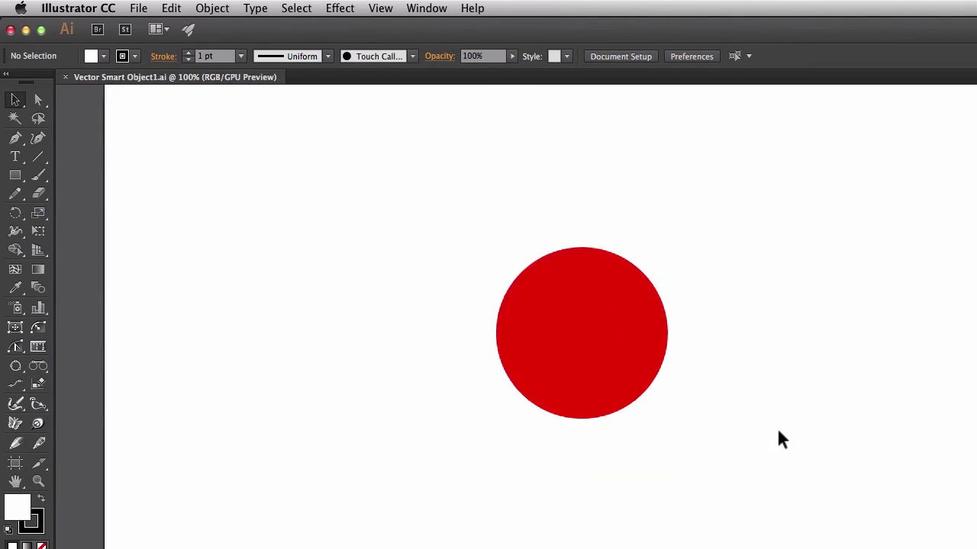
{"action": "left_click_drag", "start_coordinate": [691, 444], "coordinate": [366, 248]}
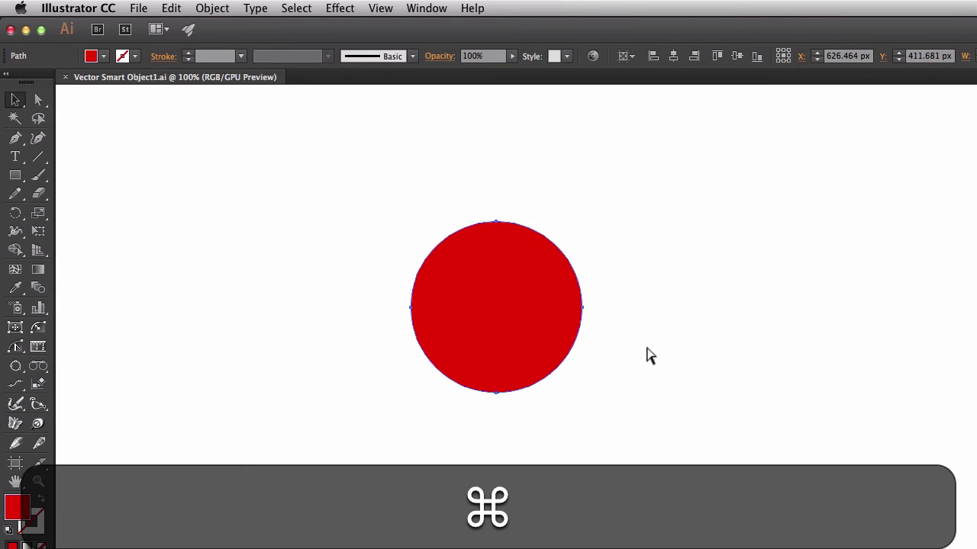
{"action": "key", "text": "super+w"}
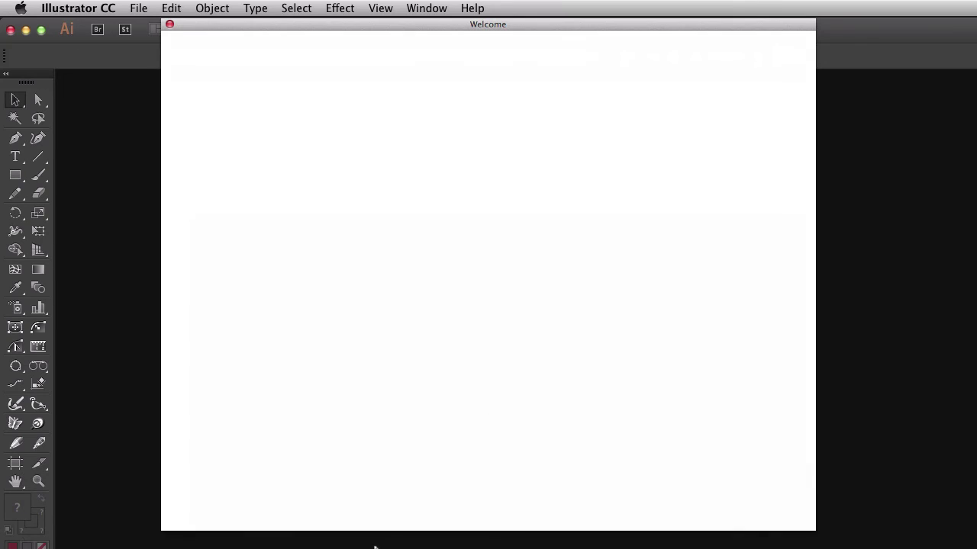
{"action": "mouse_move", "coordinate": [358, 534]}
{"action": "left_click", "coordinate": [176, 525]}
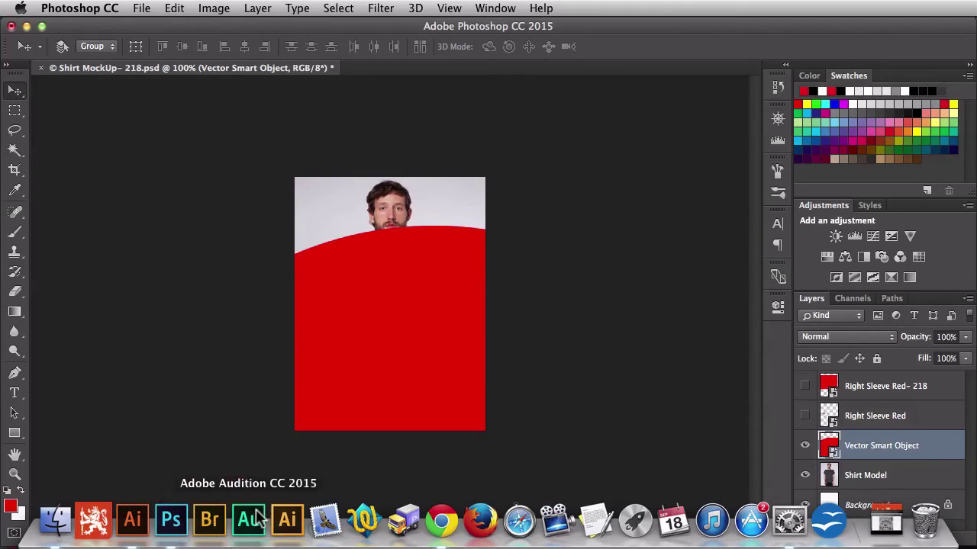
Shrink the Vector Smart Object circle to about 5.8% on the middle of the shirt and apply the transform.
{"action": "key", "text": "super+t"}
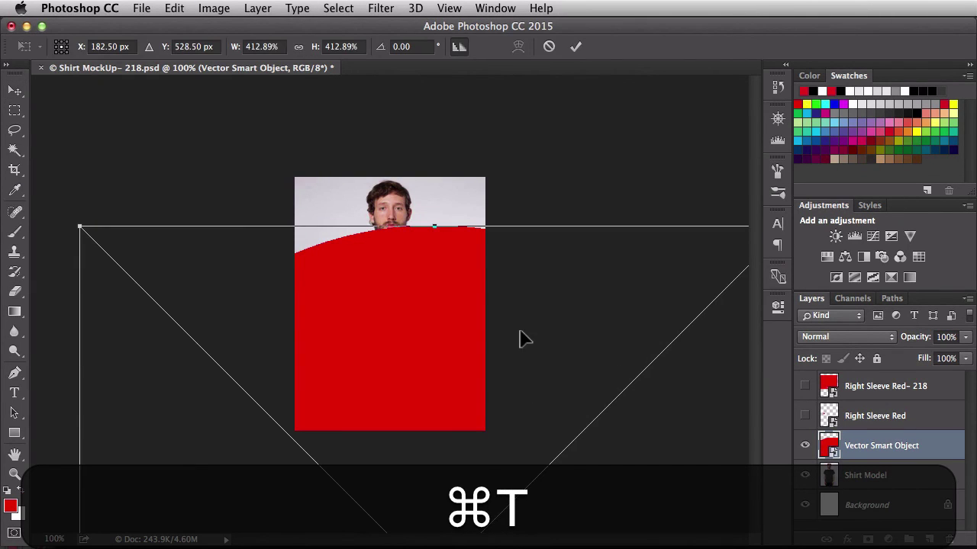
{"action": "left_click_drag", "start_coordinate": [79, 227], "coordinate": [424, 446]}
{"action": "left_click_drag", "start_coordinate": [436, 523], "coordinate": [438, 267]}
{"action": "left_click_drag", "start_coordinate": [506, 237], "coordinate": [376, 310]}
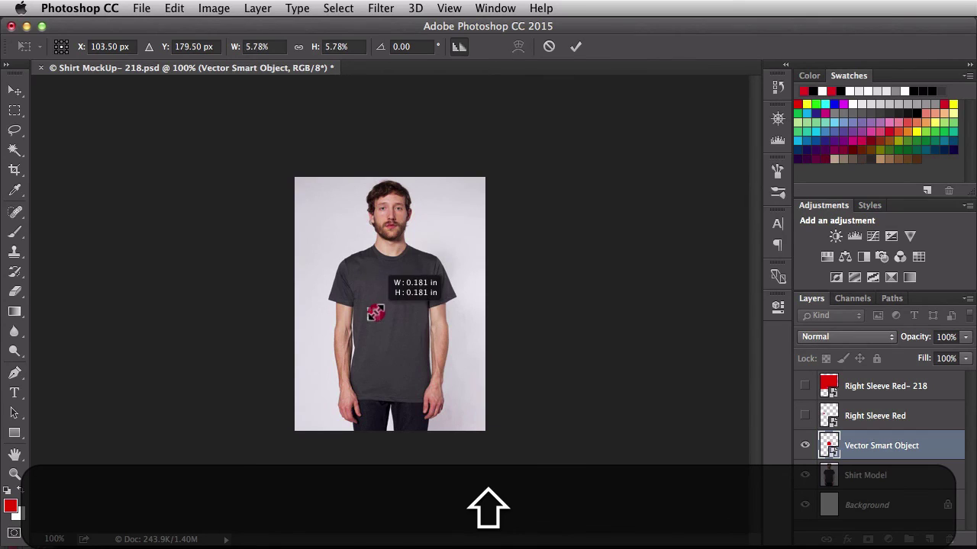
{"action": "key", "text": "Return"}
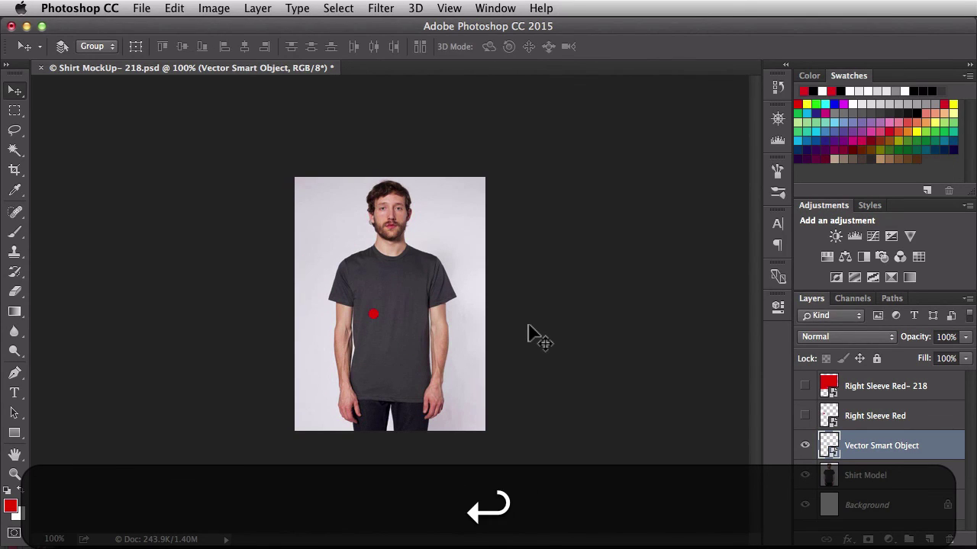
Enlarge the small Vector Smart Object circle to about 167%, move it toward the image's lower-right corner and apply the transform.
{"action": "key", "text": "super+t"}
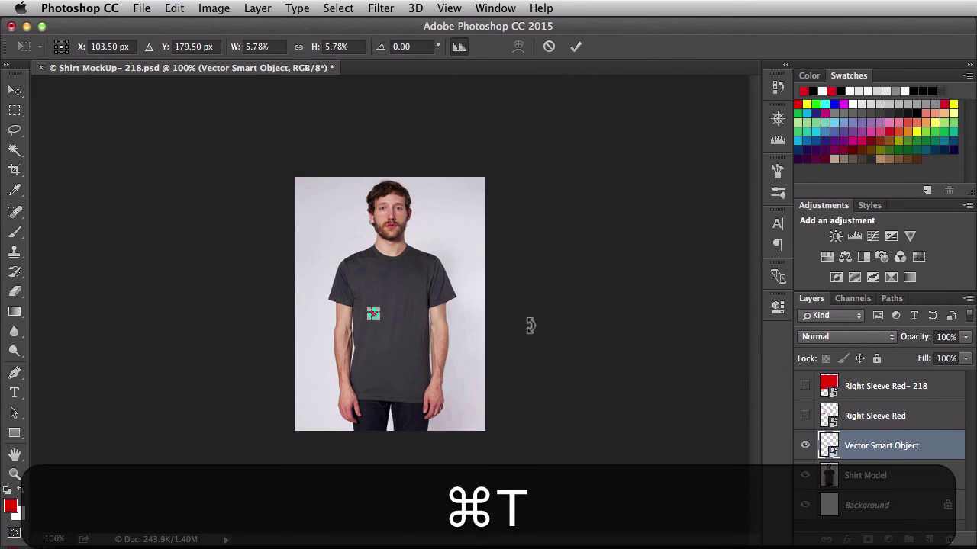
{"action": "left_click_drag", "start_coordinate": [378, 319], "coordinate": [551, 491]}
{"action": "left_click_drag", "start_coordinate": [369, 310], "coordinate": [259, 216]}
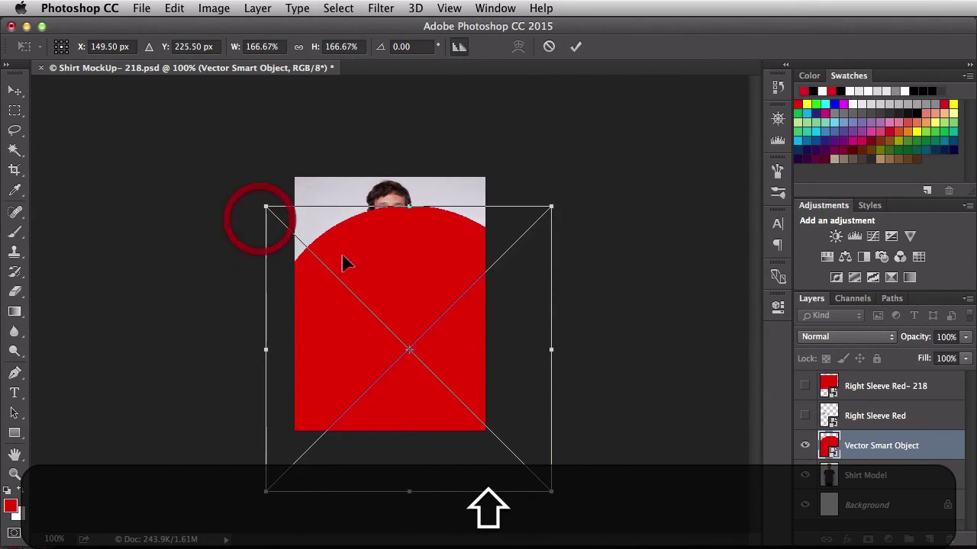
{"action": "left_click_drag", "start_coordinate": [343, 262], "coordinate": [431, 313]}
{"action": "key", "text": "Return"}
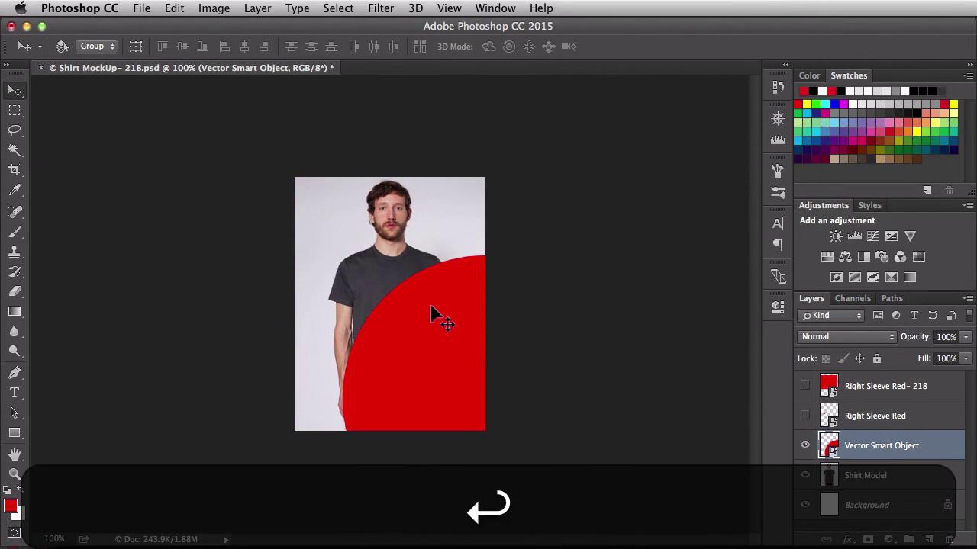